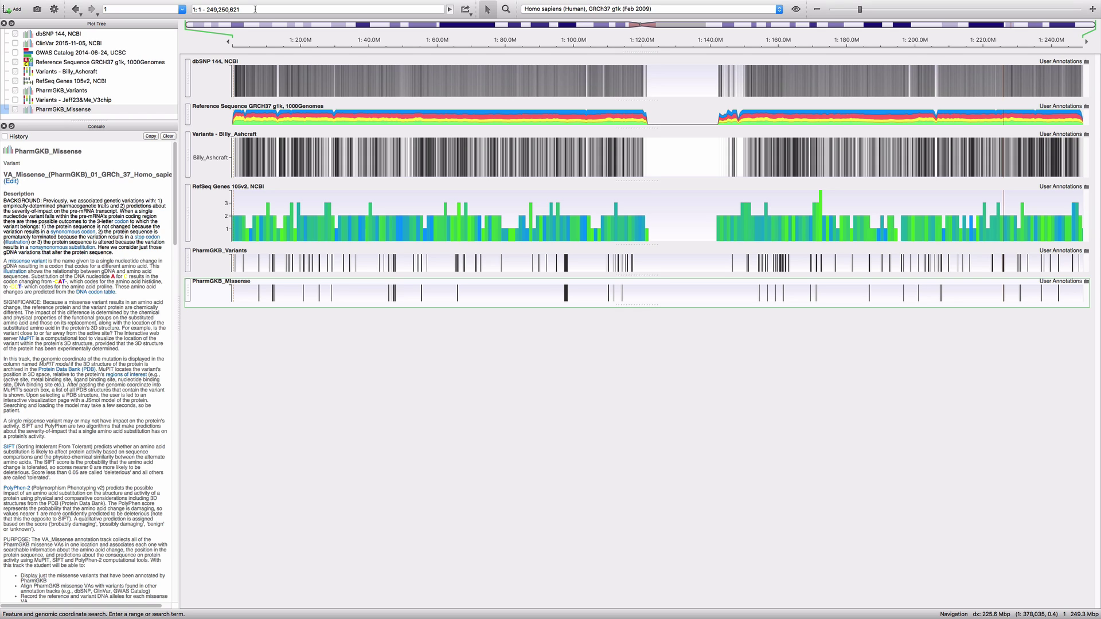
# Step: Look up rs60369023 and show its PharmGKB missense details at chr1:20,931,474
pyautogui.click(255, 9)
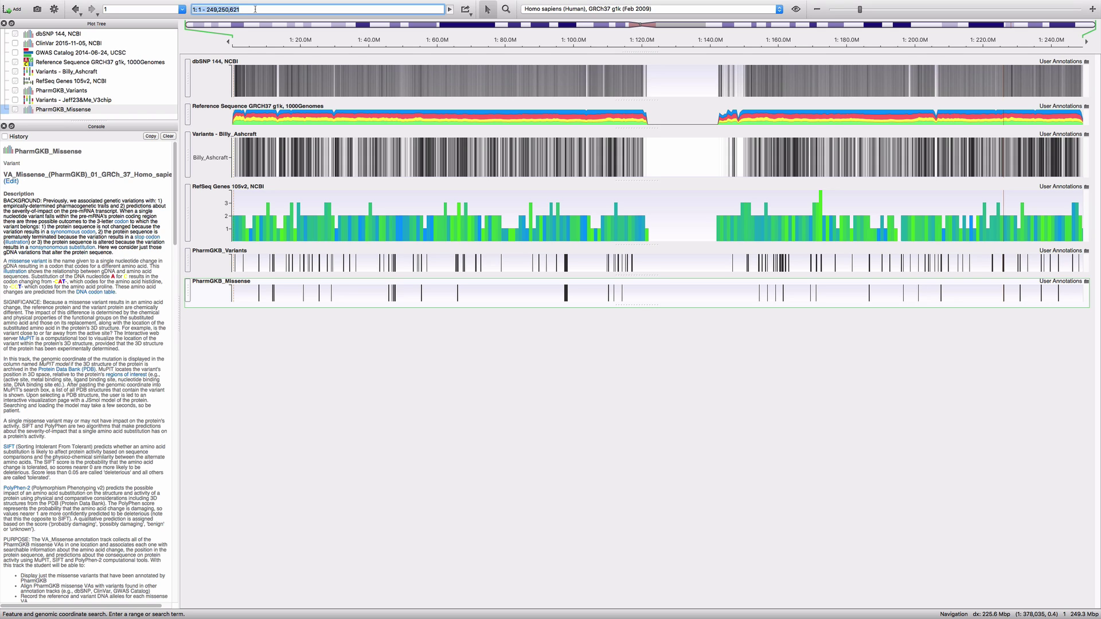
pyautogui.write('rs60369023')
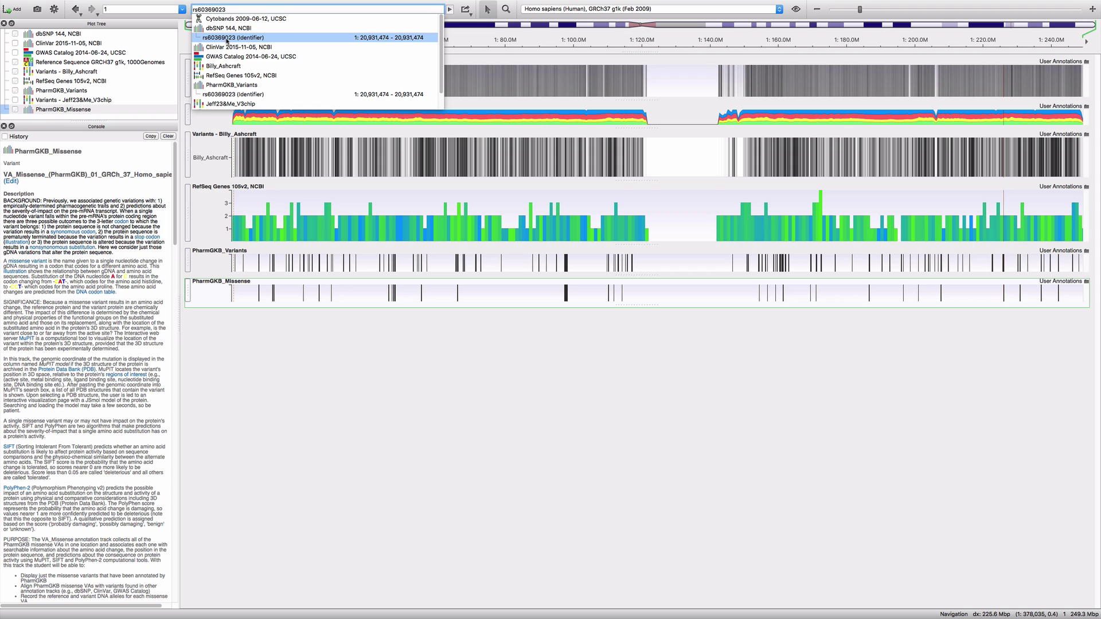
pyautogui.click(229, 39)
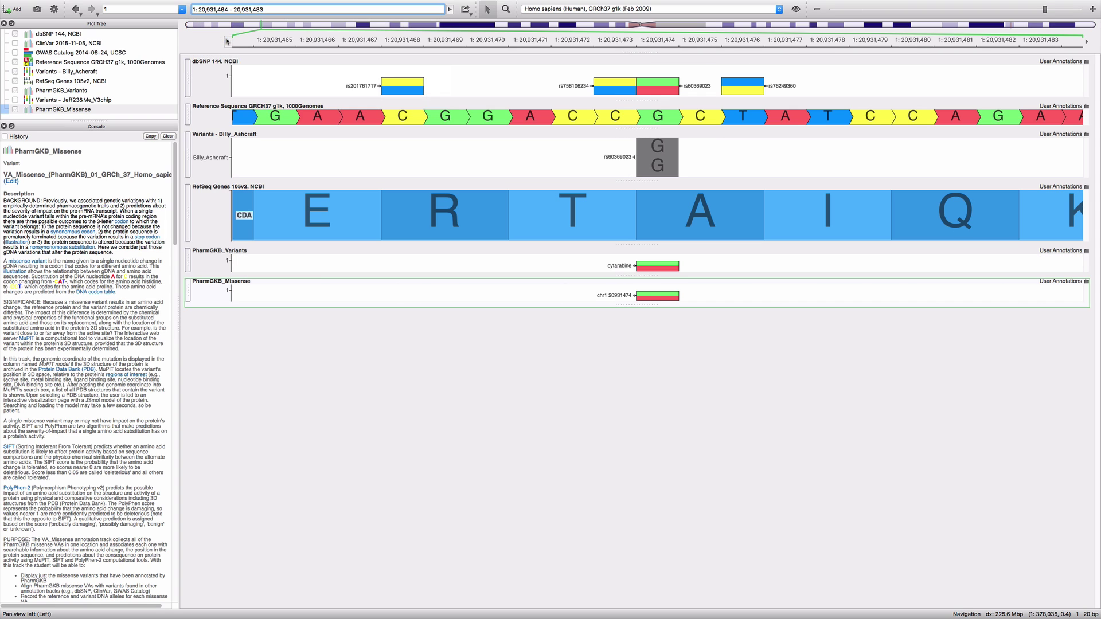
# Step: Follow the chr1 20931474 MuPIT model link from the Extended Fields table
pyautogui.click(660, 297)
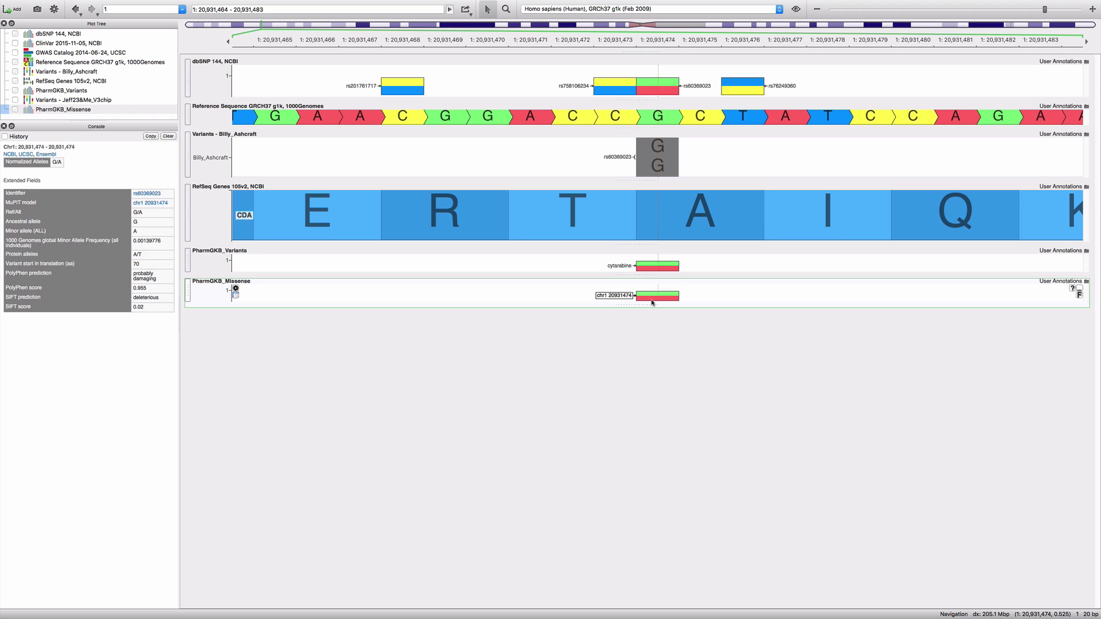
pyautogui.click(156, 205)
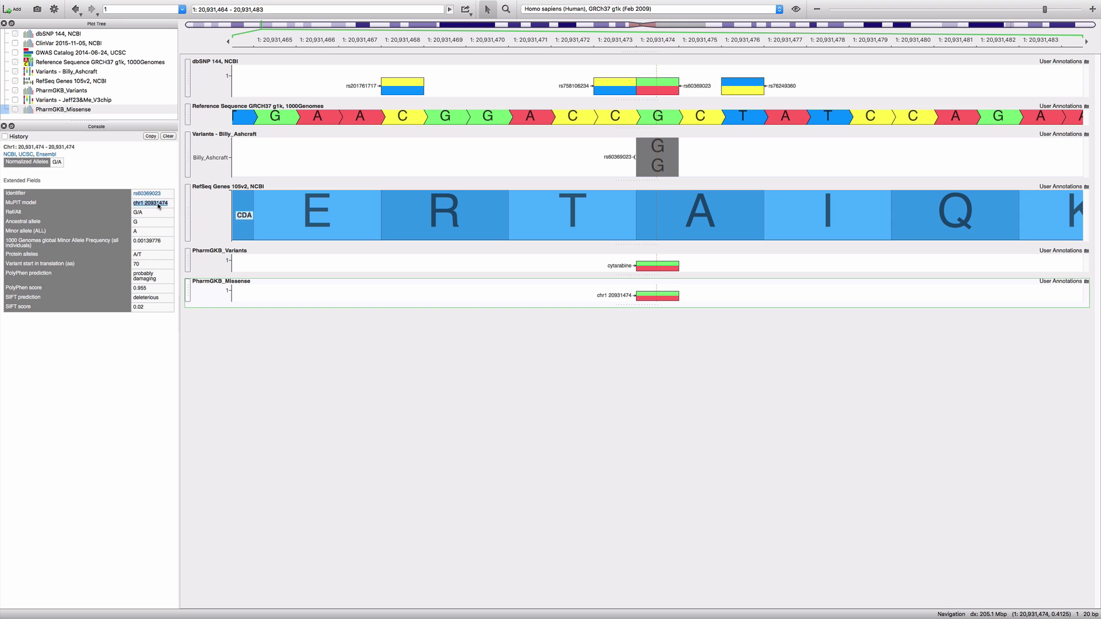
pyautogui.click(157, 205)
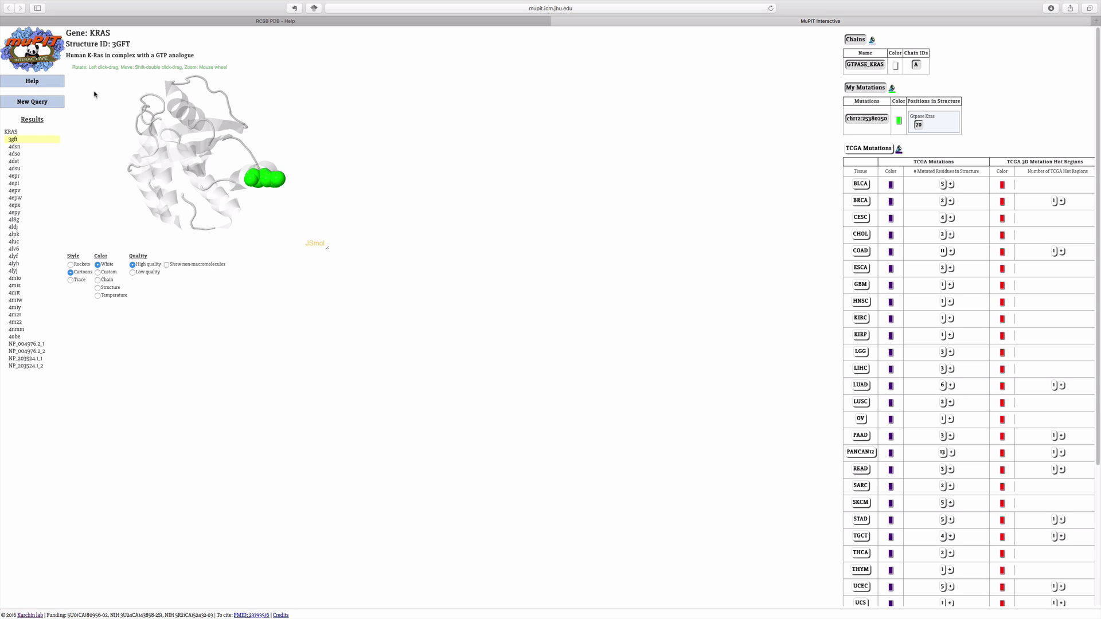
# Step: Replace the query with chr1 20931474 and submit it to load CDA structure 1MQ0
pyautogui.click(56, 104)
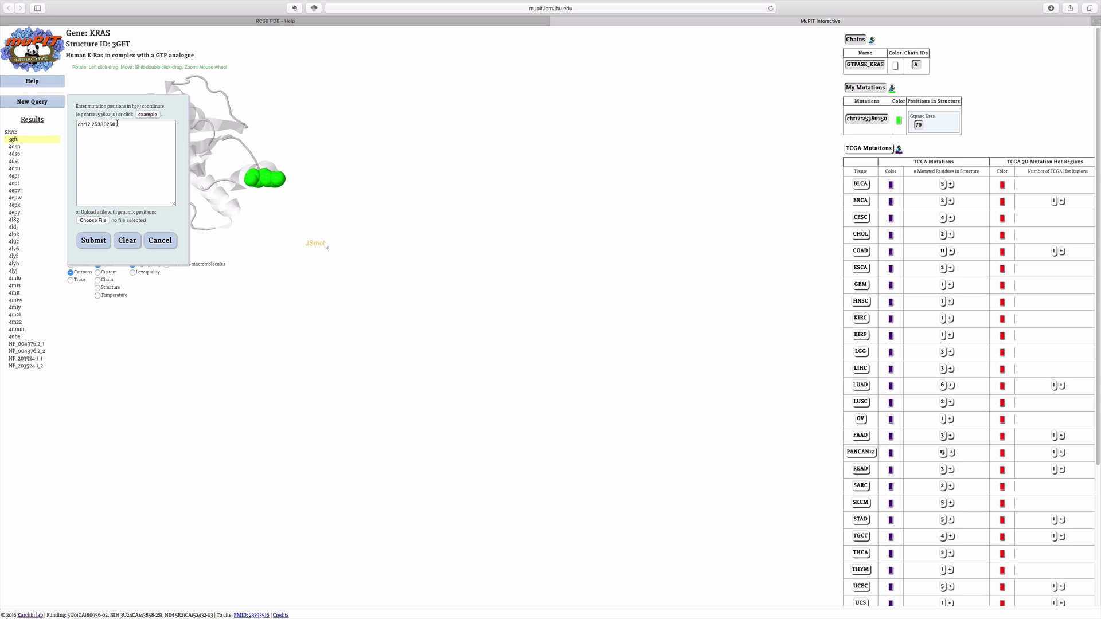
pyautogui.press('super+a')
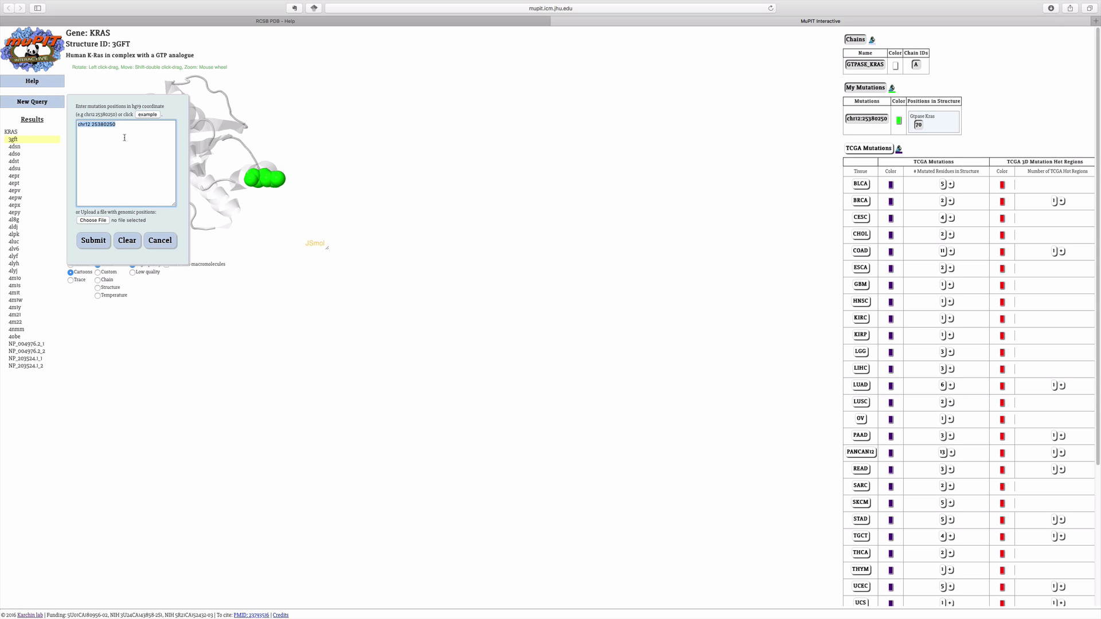
pyautogui.write('chr1 20931474')
pyautogui.click(94, 241)
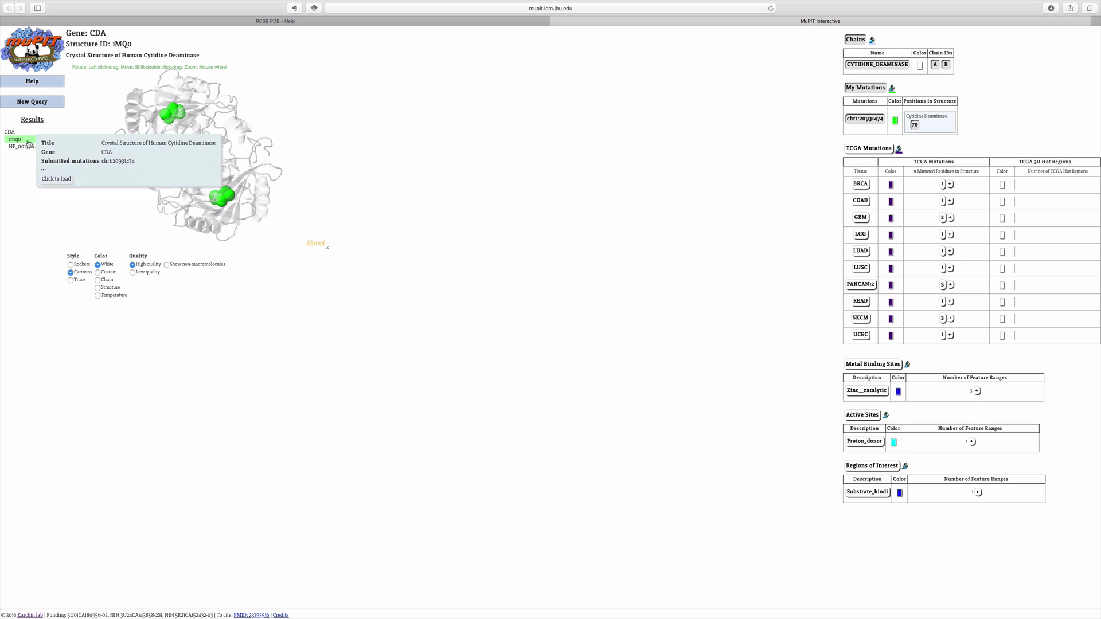
# Step: Inspect the 1MQ0 and ModBase CDA result titles, rotate the structure, then return to GenomeBrowse
pyautogui.moveTo(101, 145); pyautogui.dragTo(215, 144)
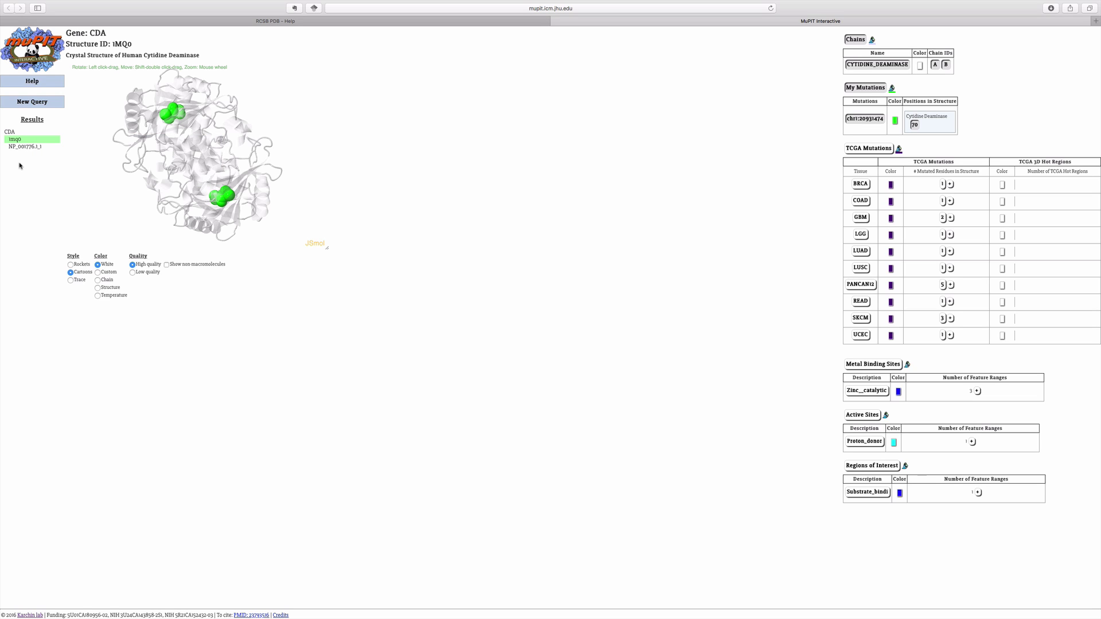
pyautogui.moveTo(19, 147)
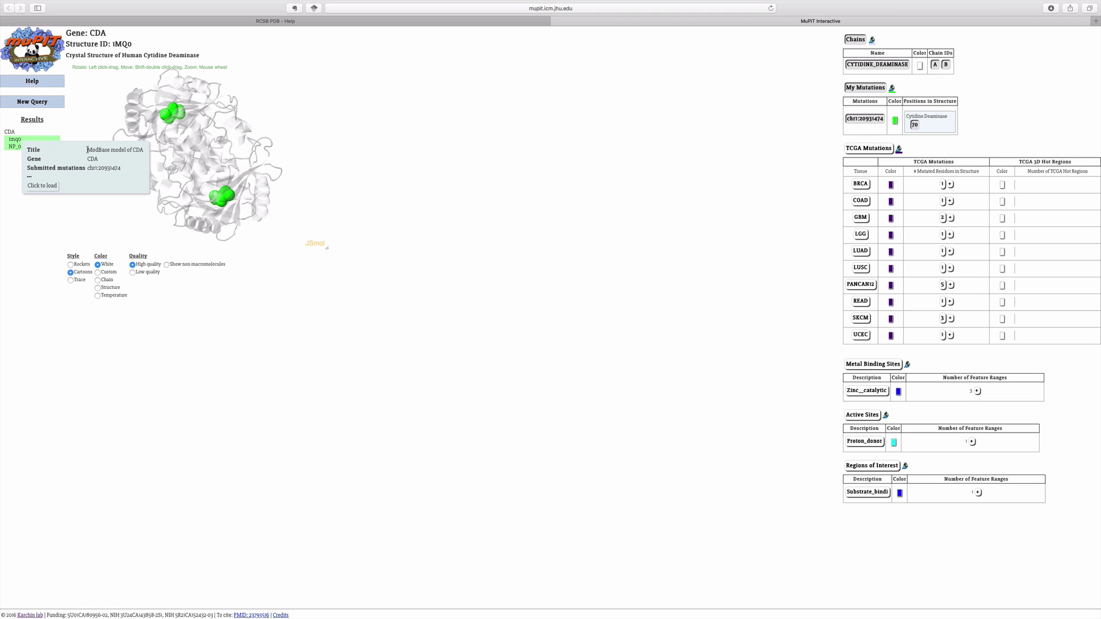
pyautogui.moveTo(85, 151); pyautogui.dragTo(141, 151)
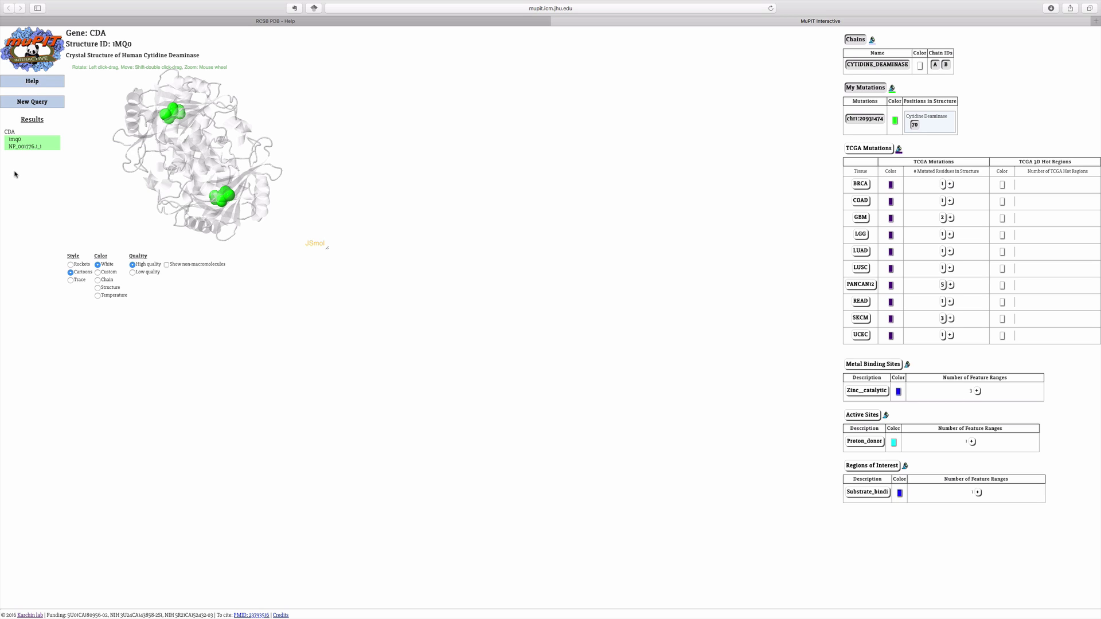
pyautogui.moveTo(186, 128)
pyautogui.mouseDown()
pyautogui.moveTo(224, 168)
pyautogui.moveTo(215, 184)
pyautogui.mouseUp()
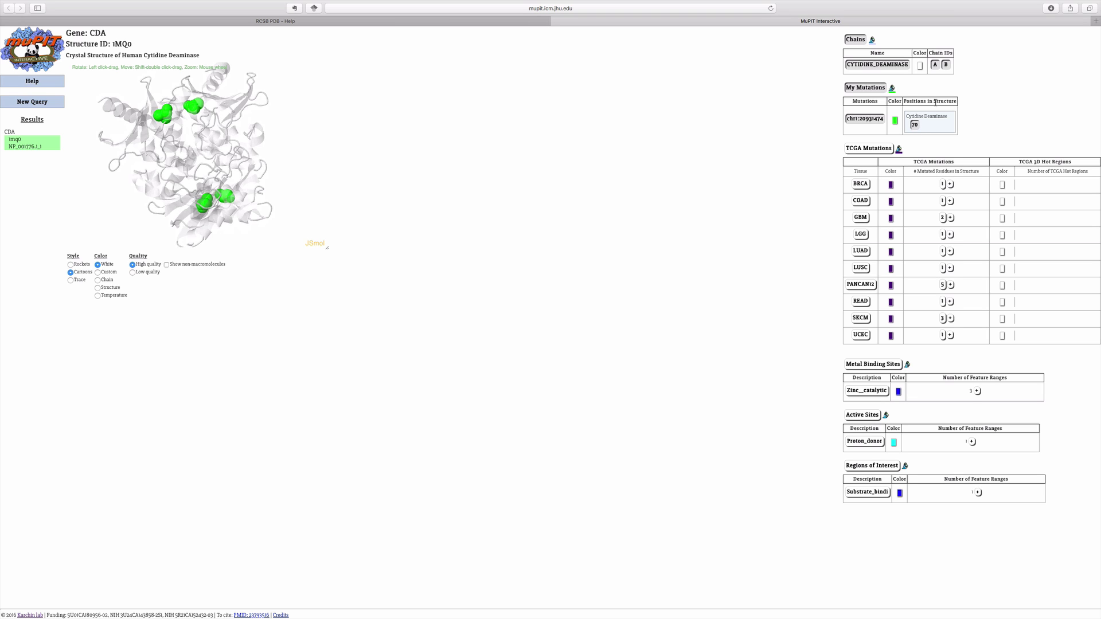
pyautogui.press('super+Tab')
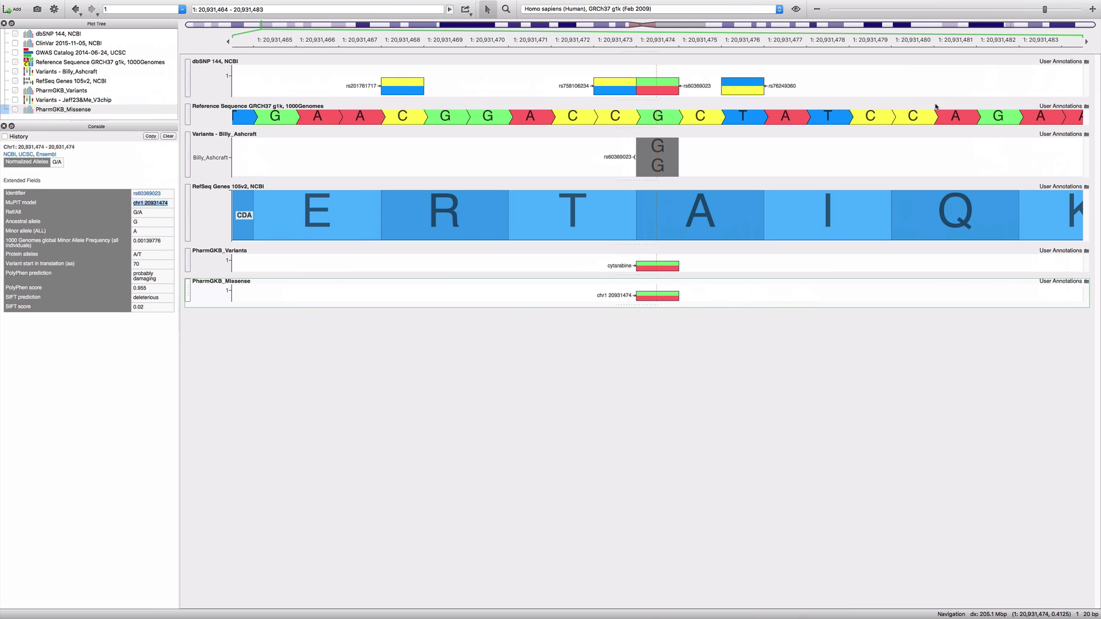
# Step: Check the 'Variant start in translation (aa)' value of 70, then return to MuPIT
pyautogui.doubleClick(131, 264)
pyautogui.click(132, 263)
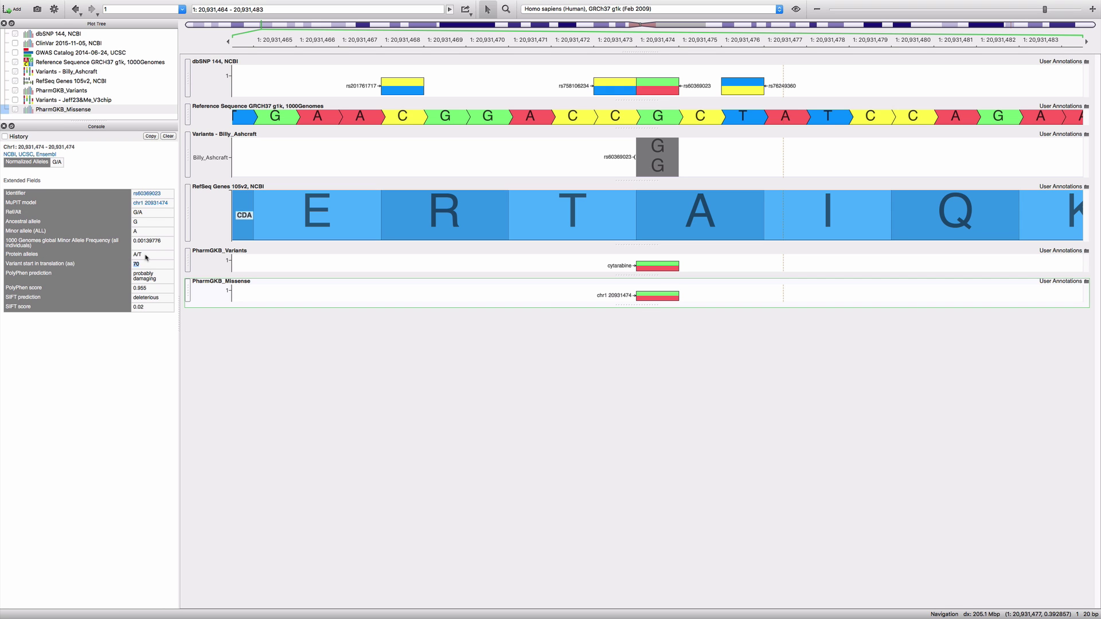
pyautogui.press('super+Tab')
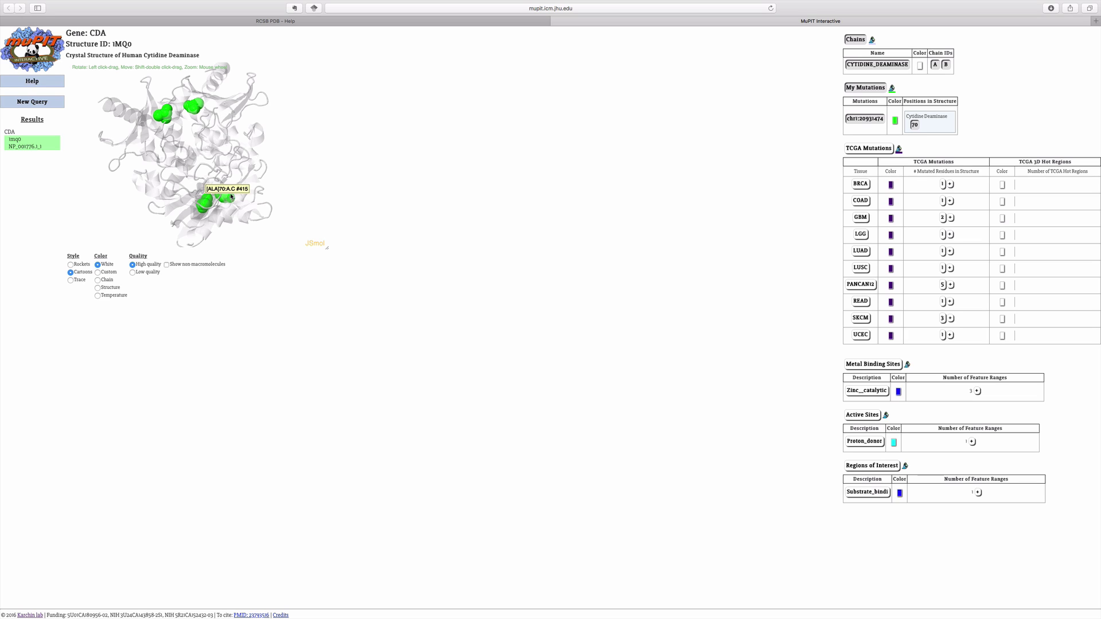
pyautogui.click(936, 65)
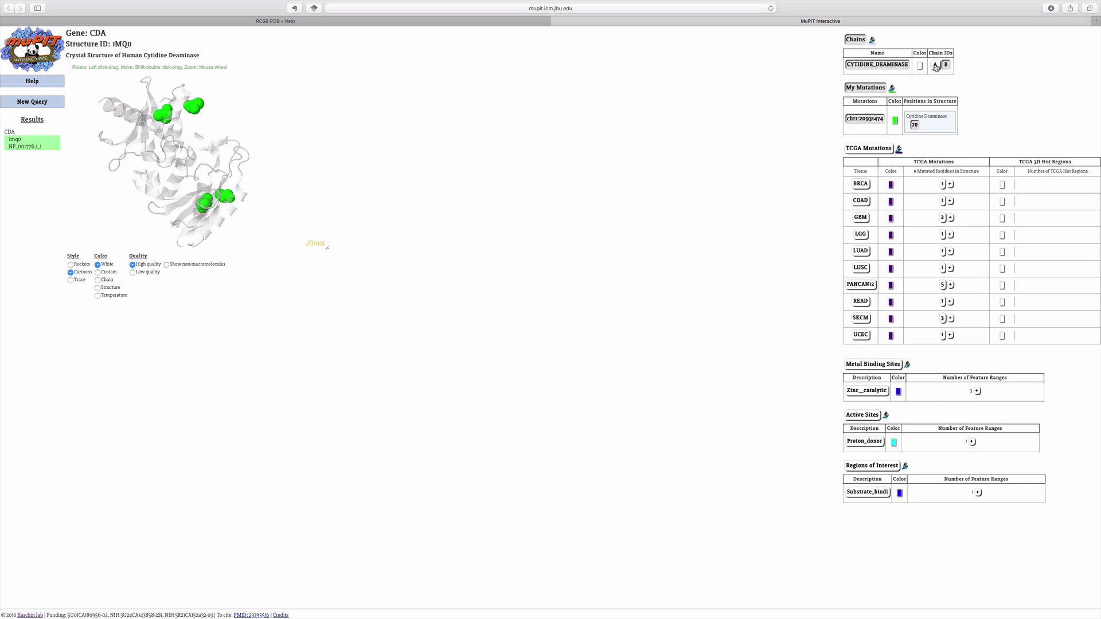
pyautogui.click(936, 66)
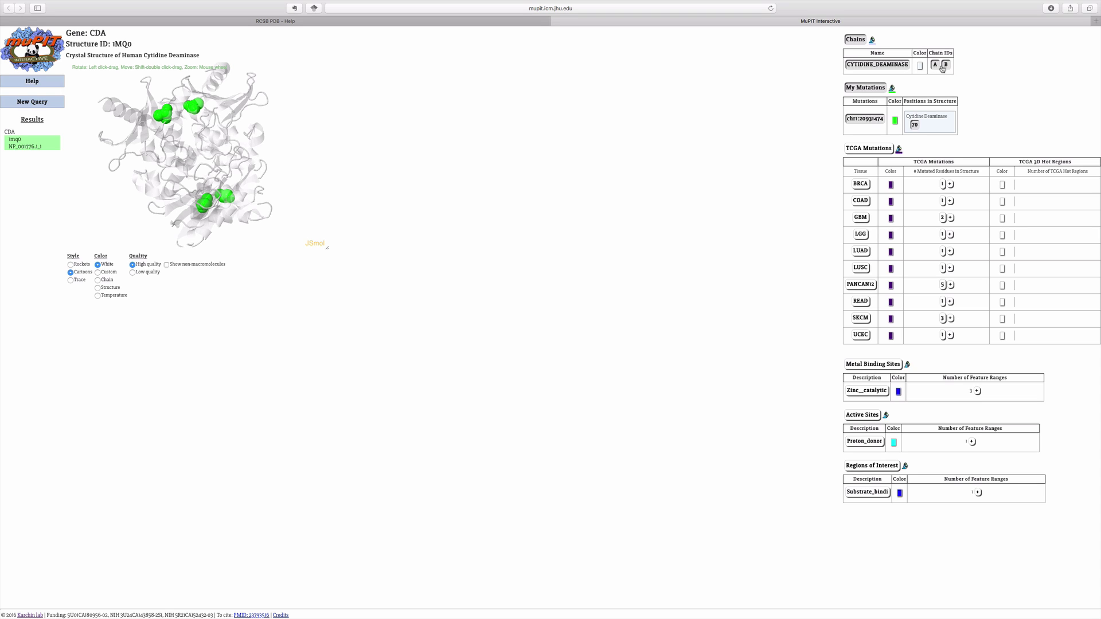
pyautogui.click(946, 66)
pyautogui.click(946, 66)
# Step: Show the Zinc_catalytic and Proton_donor residues on the CDA structure and rotate to view them
pyautogui.click(861, 367)
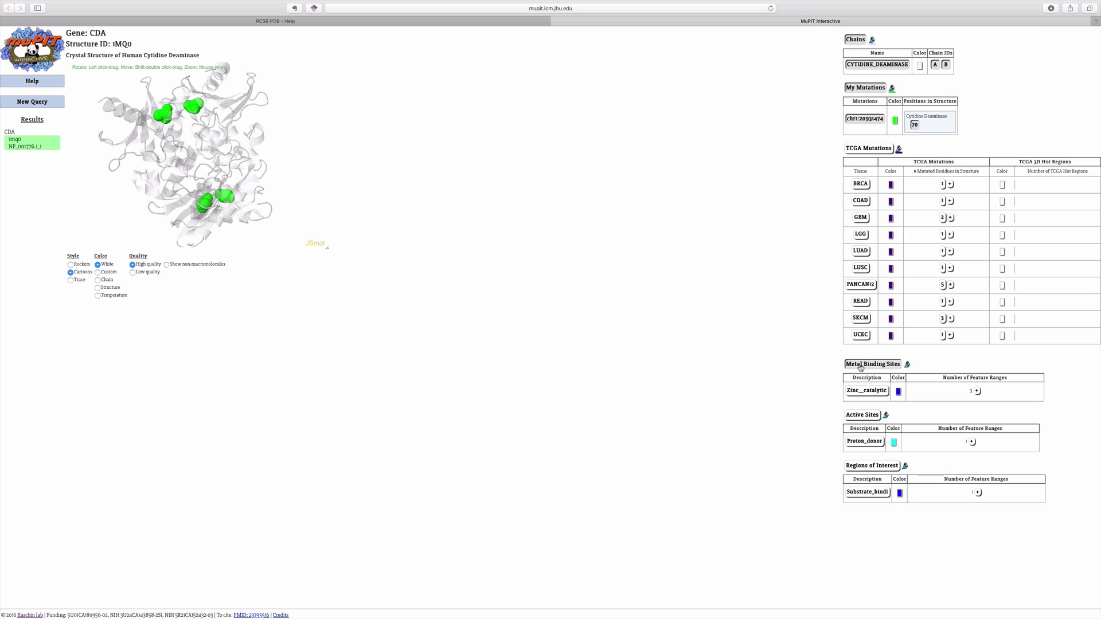
pyautogui.click(871, 395)
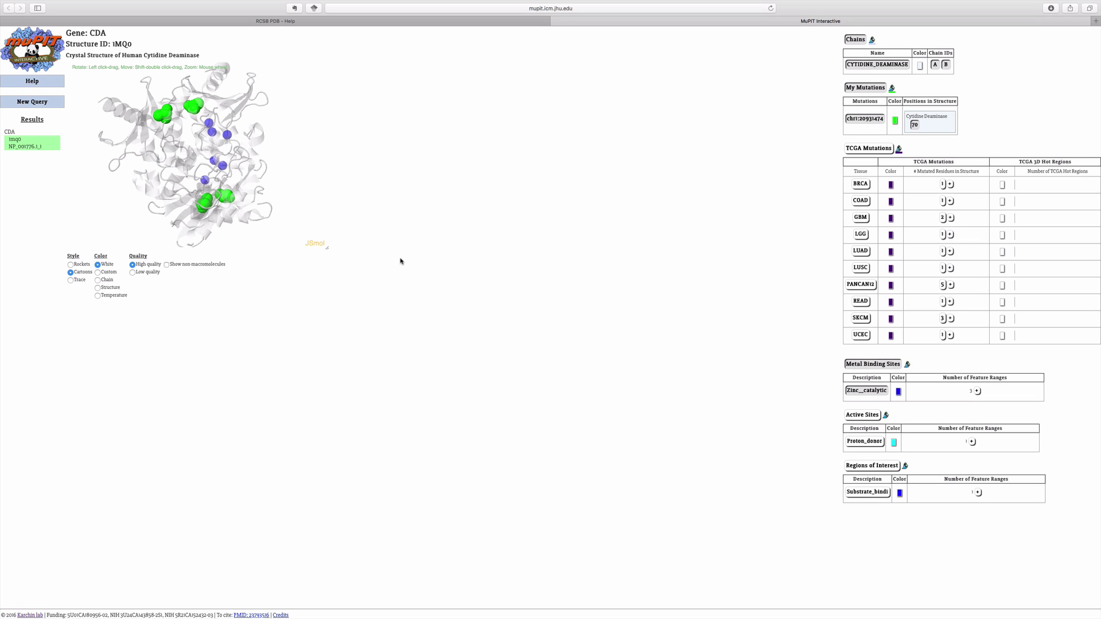
pyautogui.click(865, 417)
pyautogui.click(872, 442)
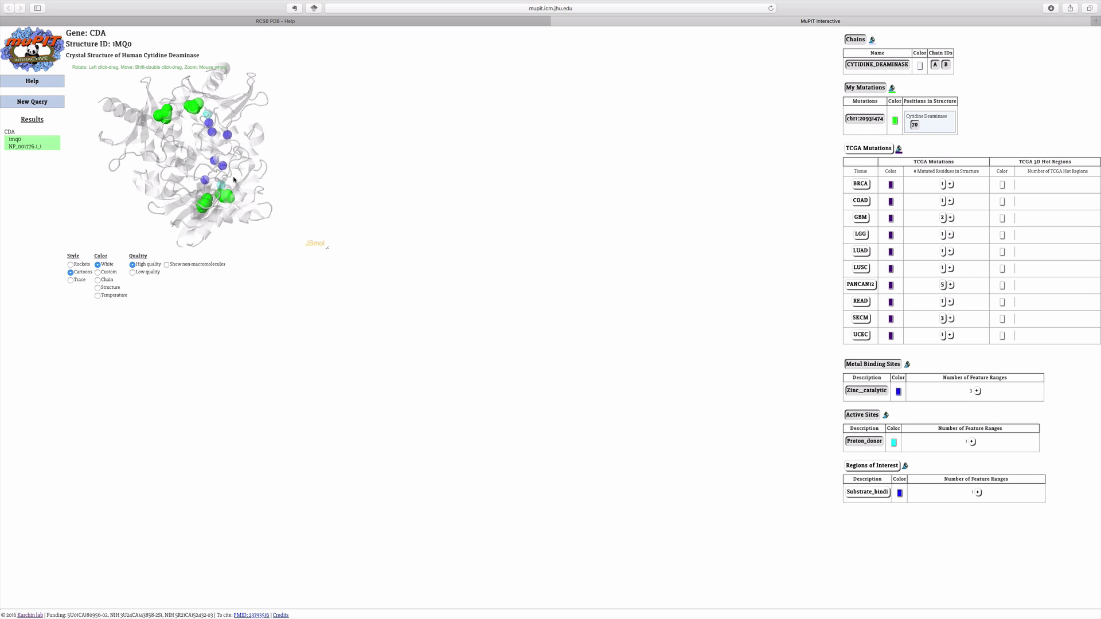
pyautogui.moveTo(281, 222); pyautogui.dragTo(200, 196)
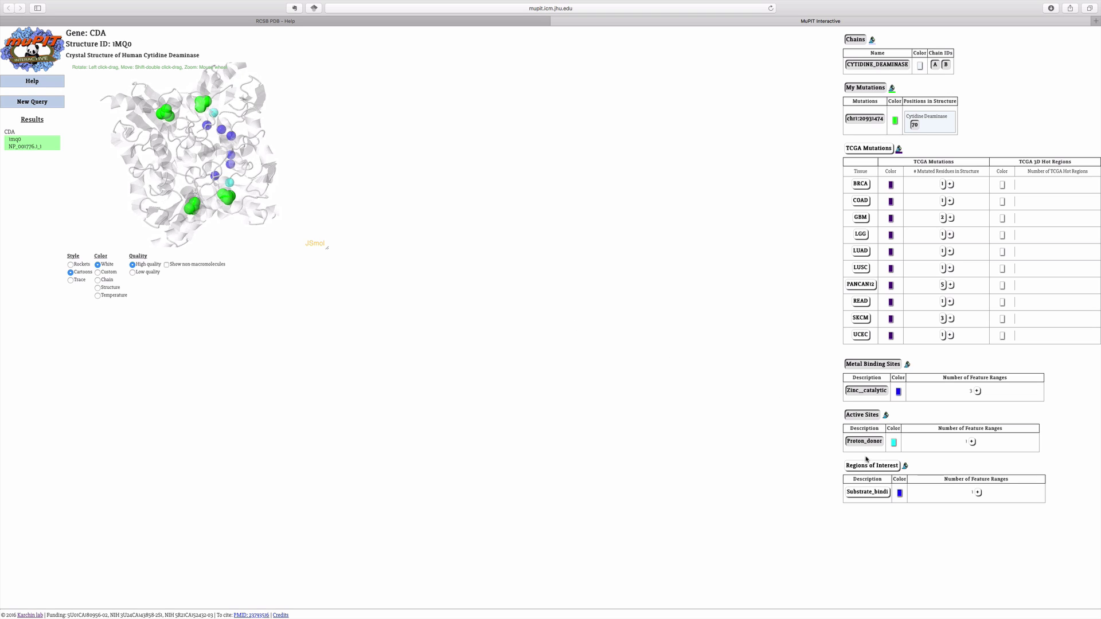
# Step: Display the Substrate_bindi region in orange on the 1MQ0 structure and rotate to inspect it
pyautogui.click(882, 495)
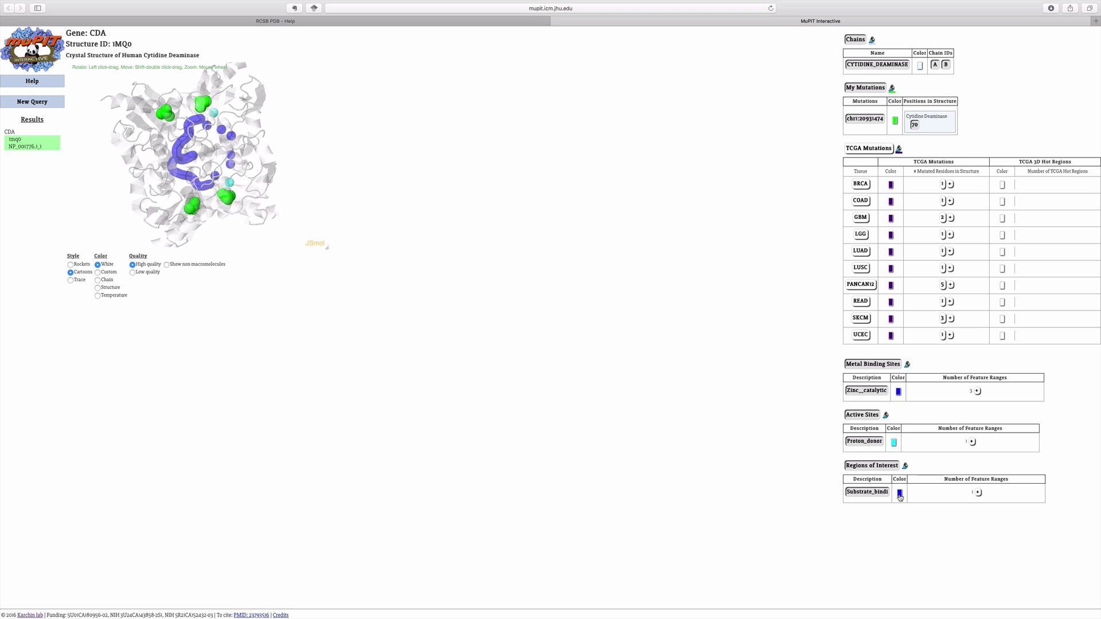
pyautogui.click(900, 496)
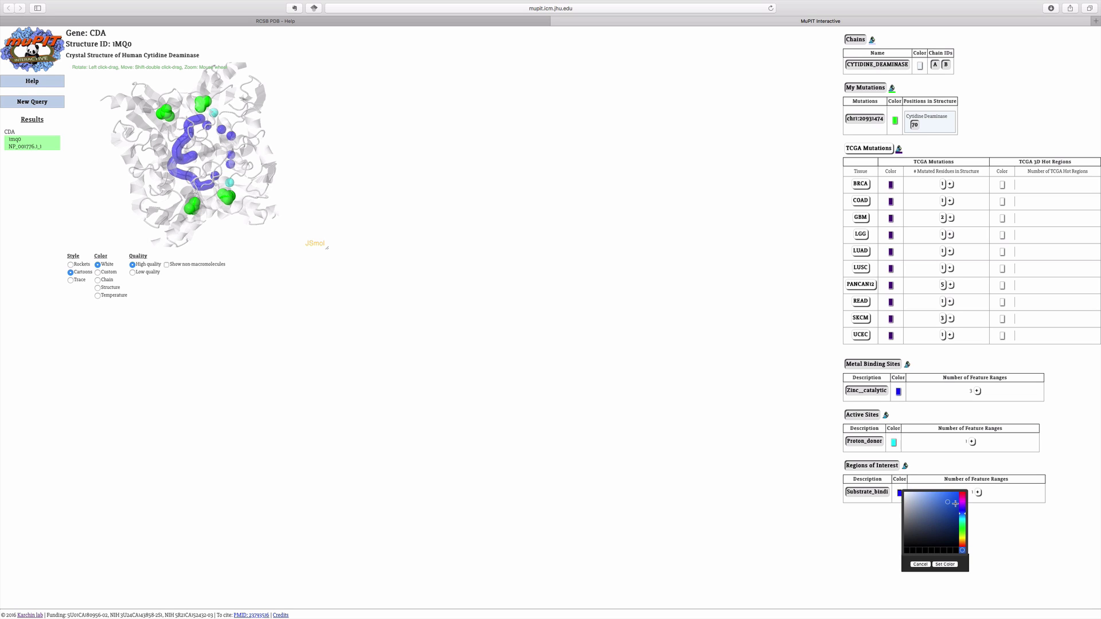
pyautogui.click(963, 546)
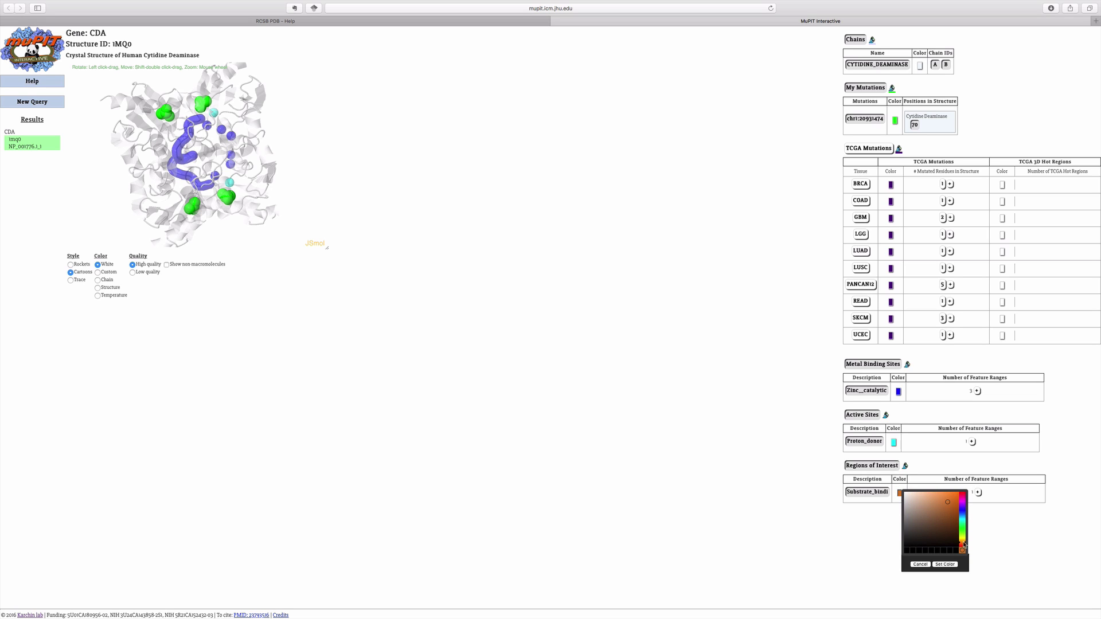
pyautogui.click(942, 565)
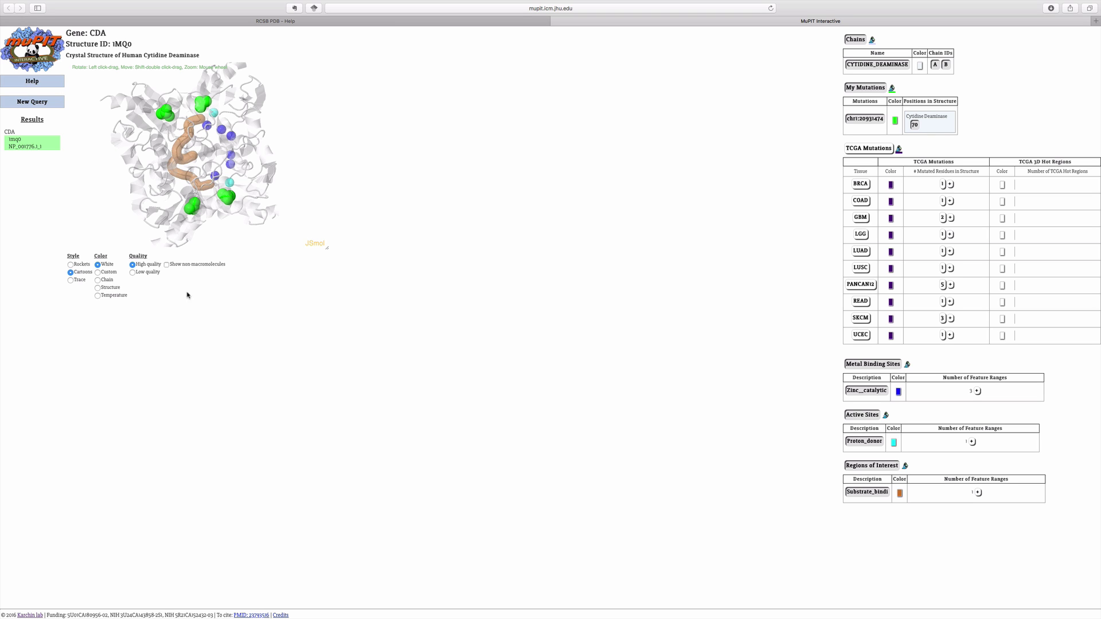
pyautogui.moveTo(145, 190)
pyautogui.mouseDown()
pyautogui.moveTo(227, 174)
pyautogui.moveTo(226, 152)
pyautogui.moveTo(150, 184)
pyautogui.moveTo(159, 188)
pyautogui.mouseUp()
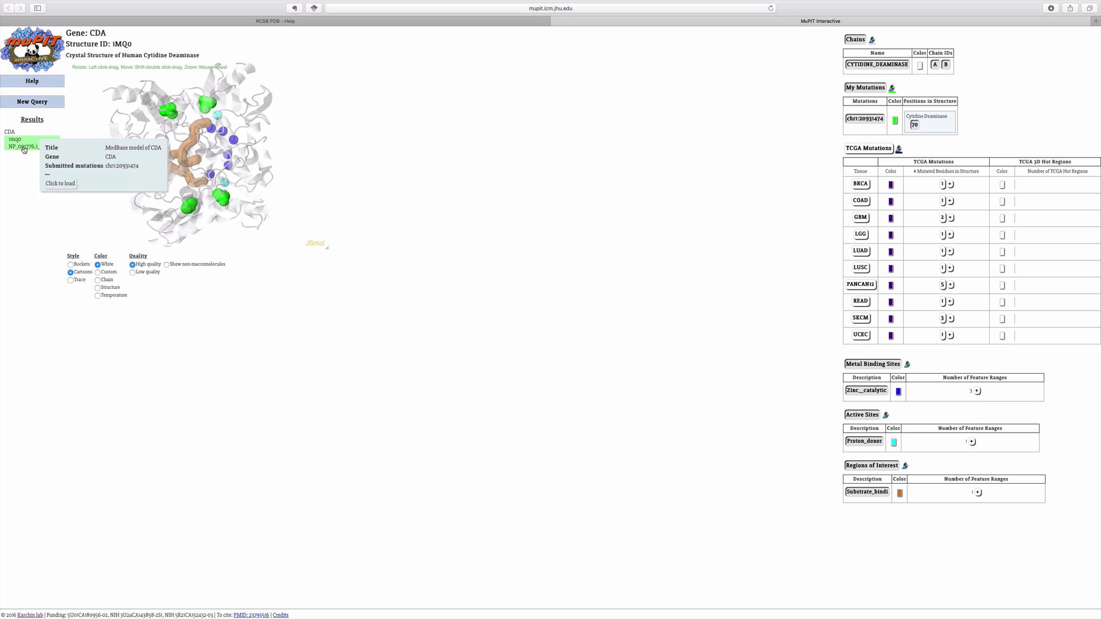
# Step: Load ModBase model NP_001776.1_1, rotate it, and show its Zinc_catalytic residues
pyautogui.click(23, 148)
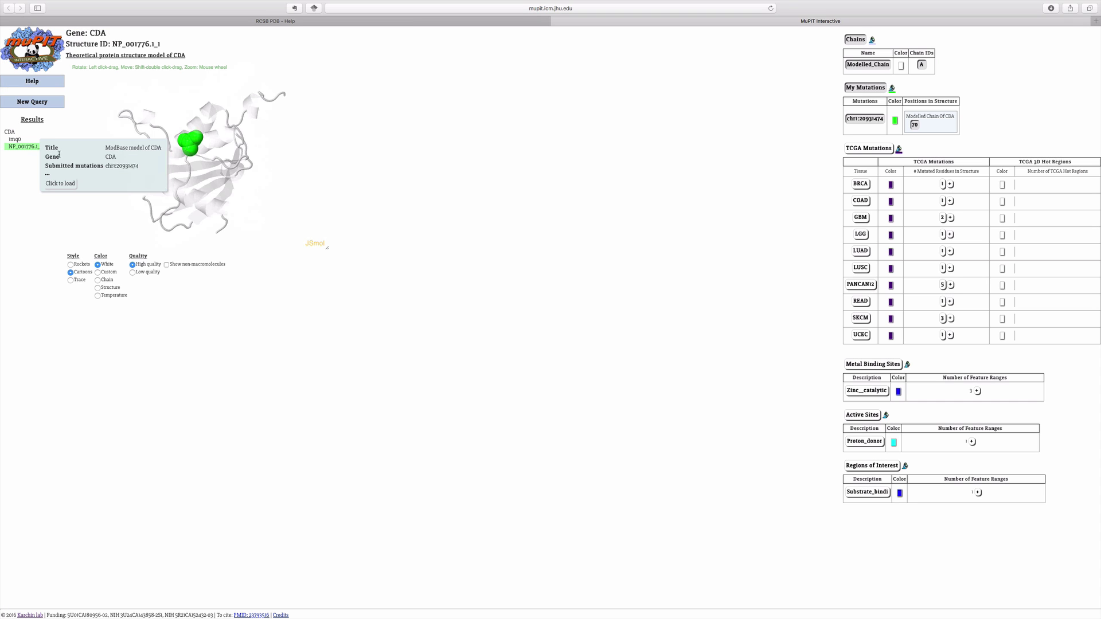
pyautogui.moveTo(239, 189); pyautogui.dragTo(206, 181)
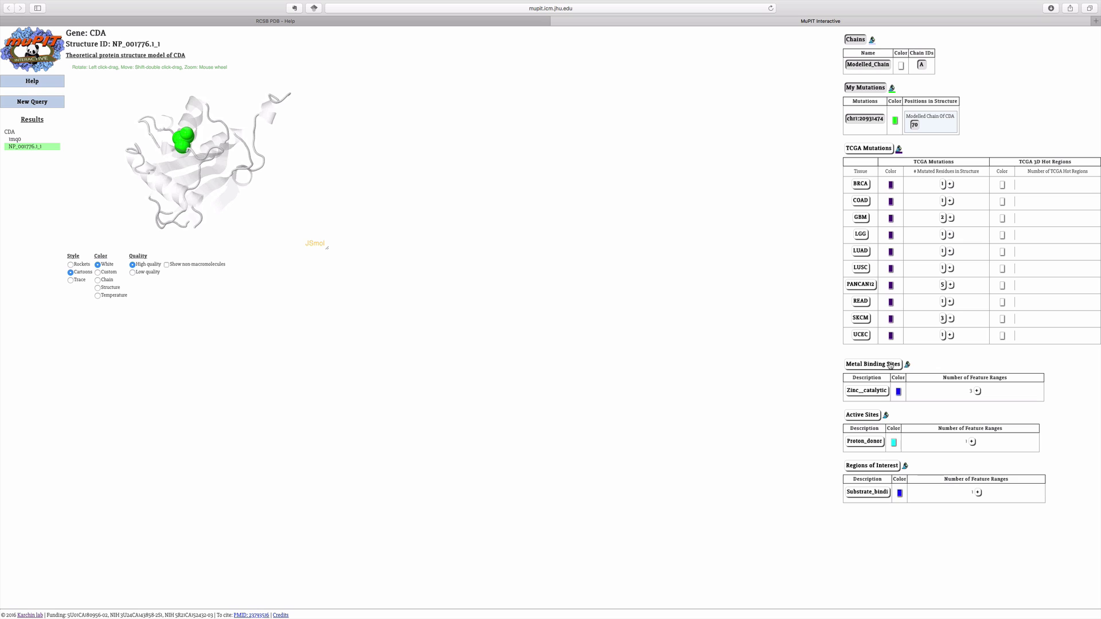
pyautogui.click(875, 392)
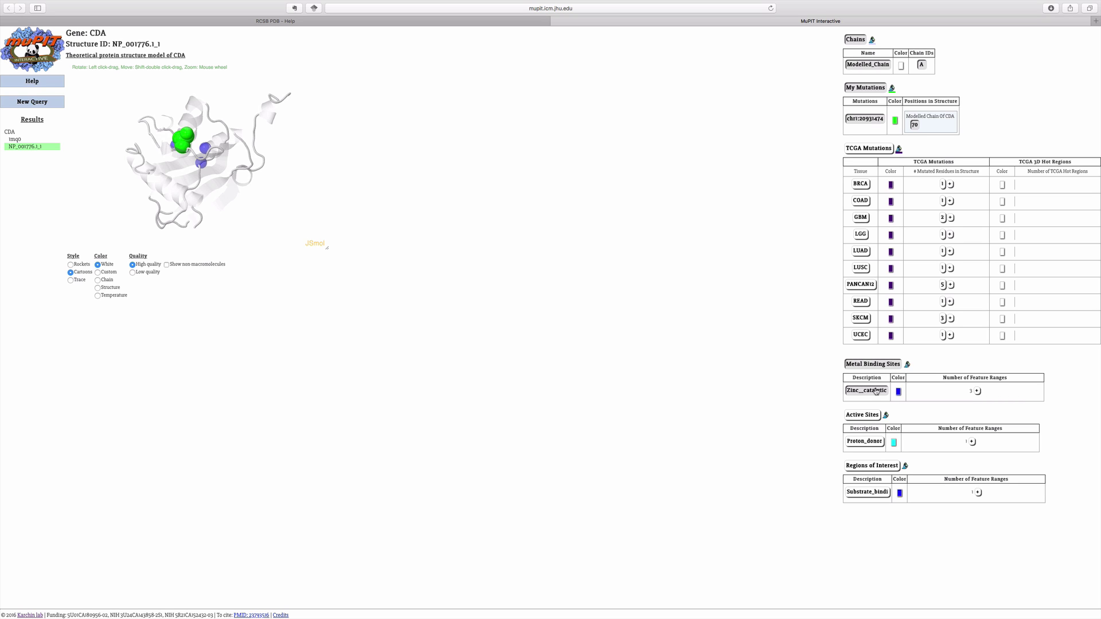
# Step: Show the Proton_donor residue and Substrate_bindi region on the model, rotating to view them
pyautogui.click(869, 443)
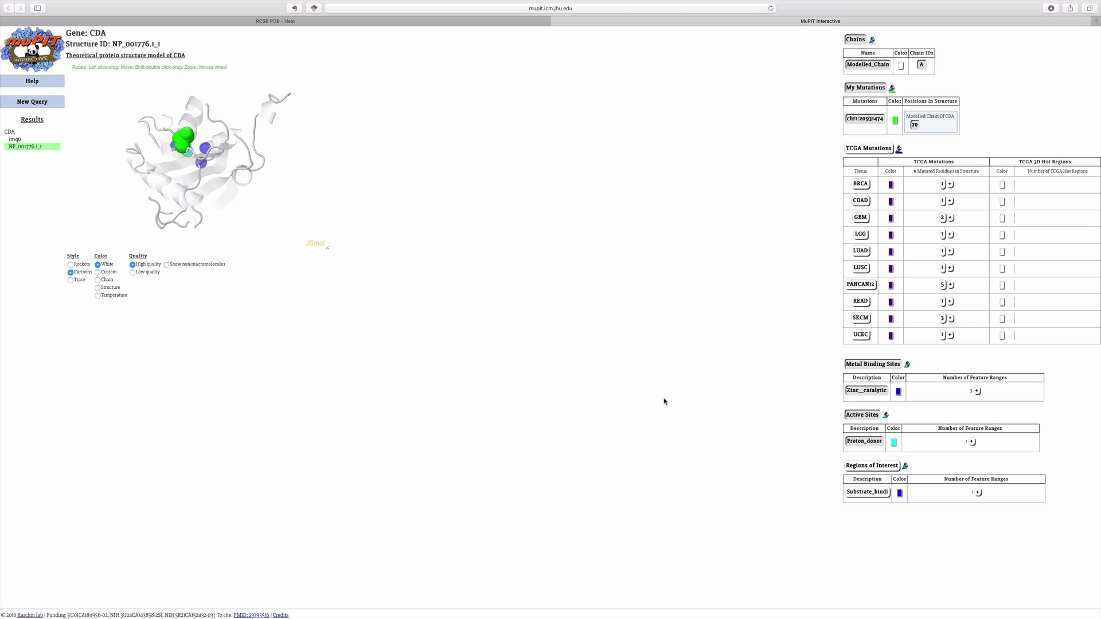
pyautogui.moveTo(196, 216)
pyautogui.mouseDown()
pyautogui.moveTo(233, 191)
pyautogui.moveTo(289, 214)
pyautogui.mouseUp()
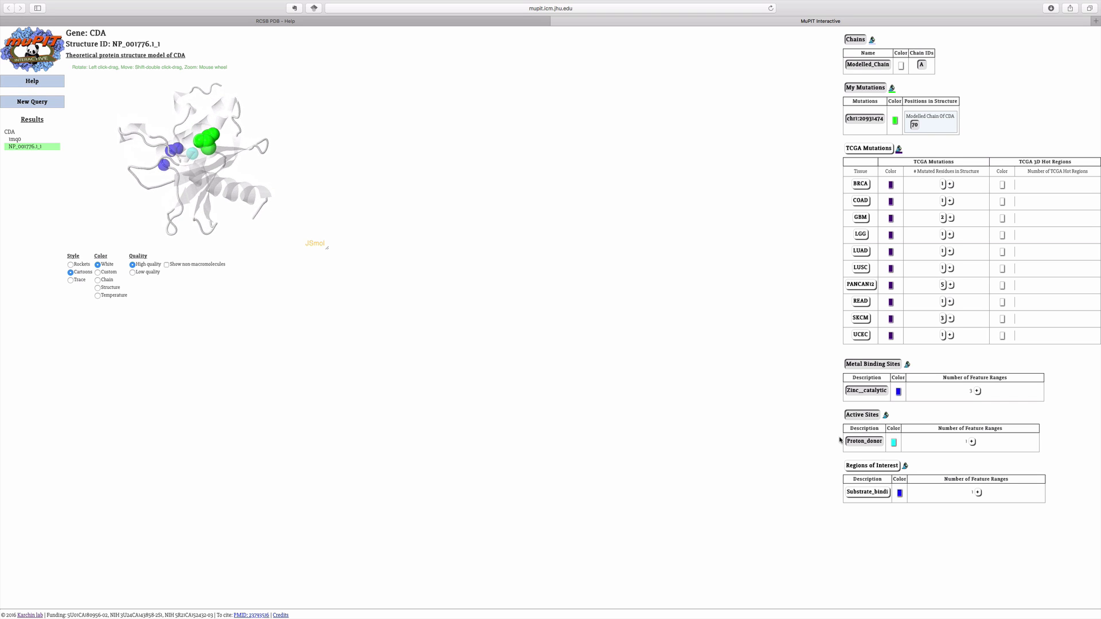
pyautogui.click(872, 496)
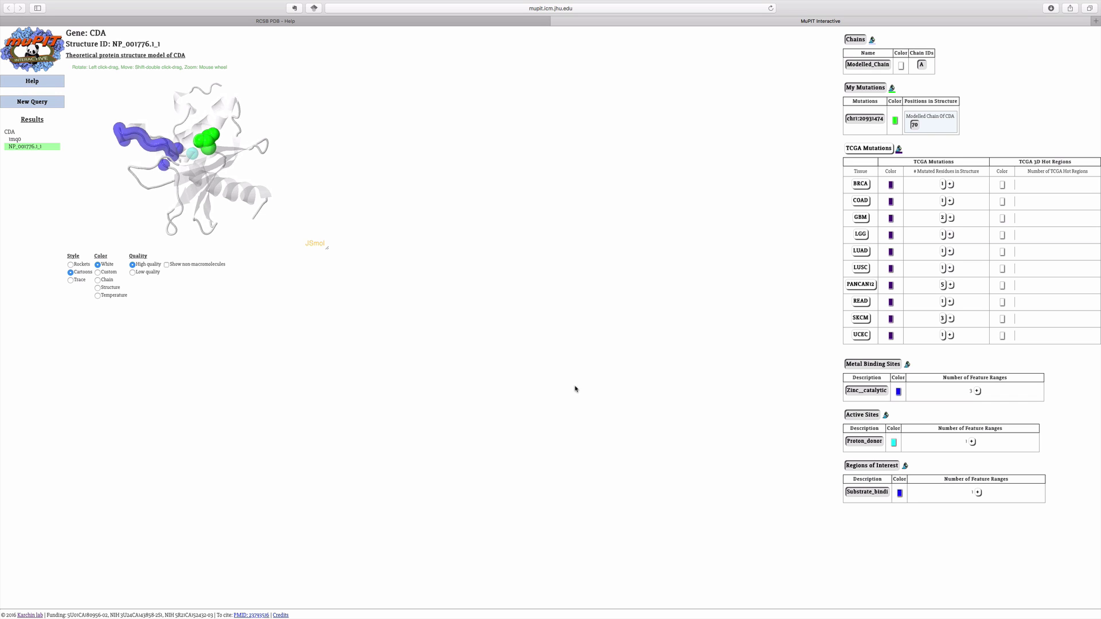
pyautogui.moveTo(194, 166); pyautogui.dragTo(212, 209)
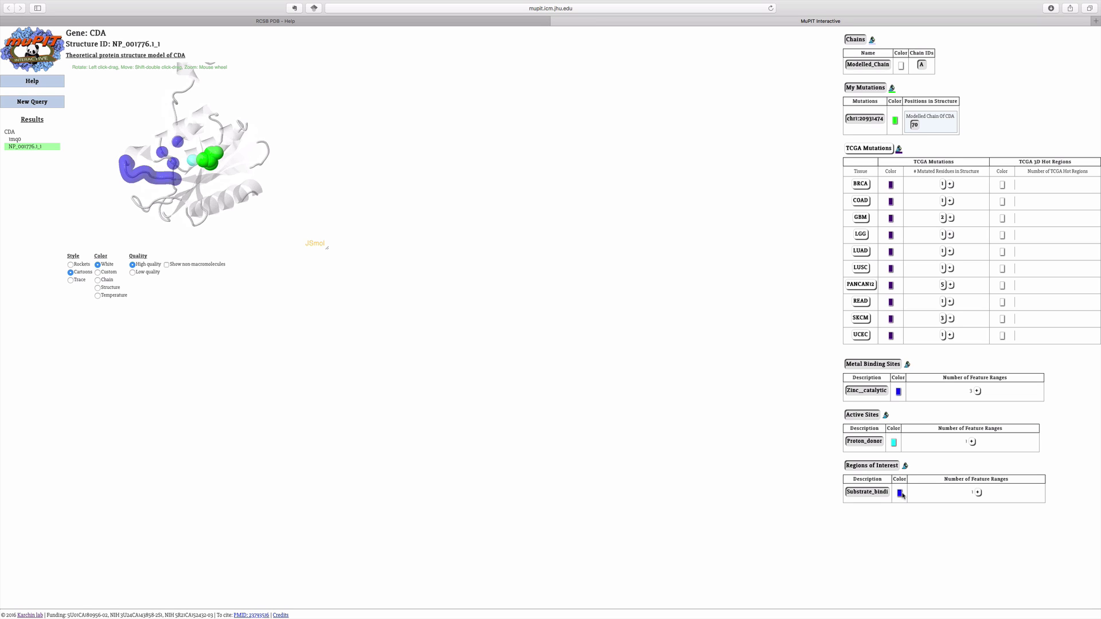
# Step: Recolour the Substrate_bindi region orange with Set Color and rotate the model slightly
pyautogui.click(900, 494)
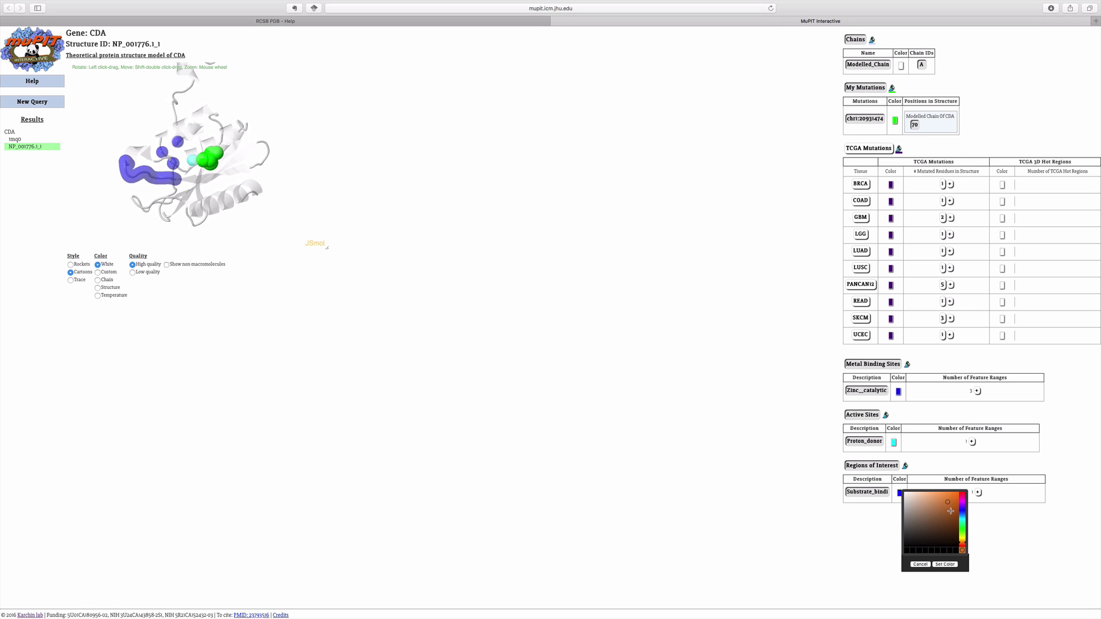
pyautogui.moveTo(947, 503); pyautogui.dragTo(952, 497)
pyautogui.click(946, 564)
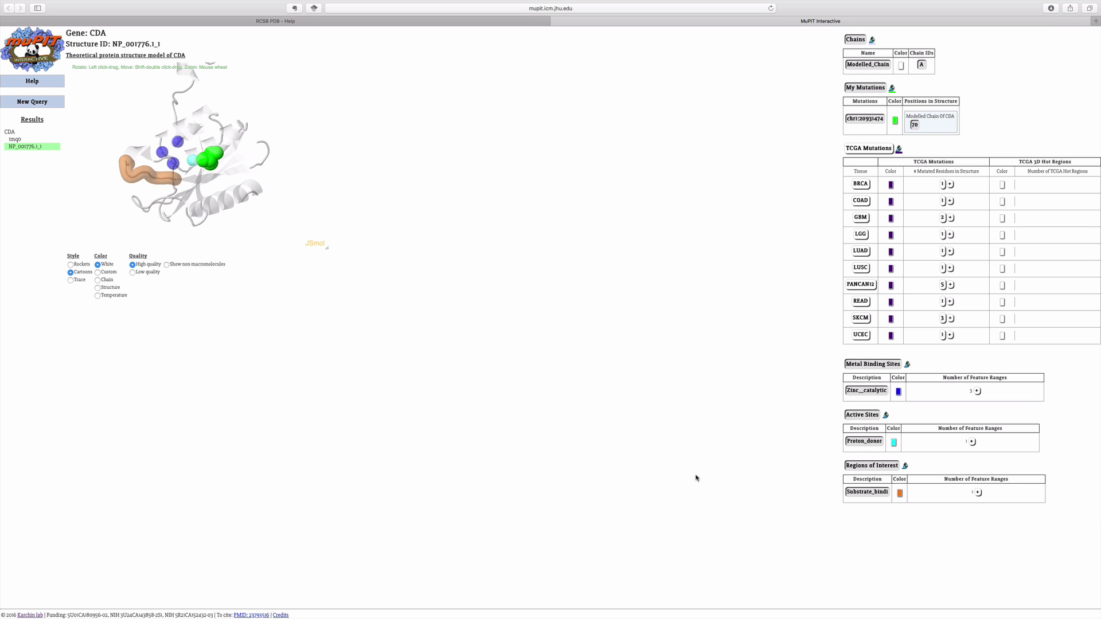
pyautogui.moveTo(226, 218); pyautogui.dragTo(190, 214)
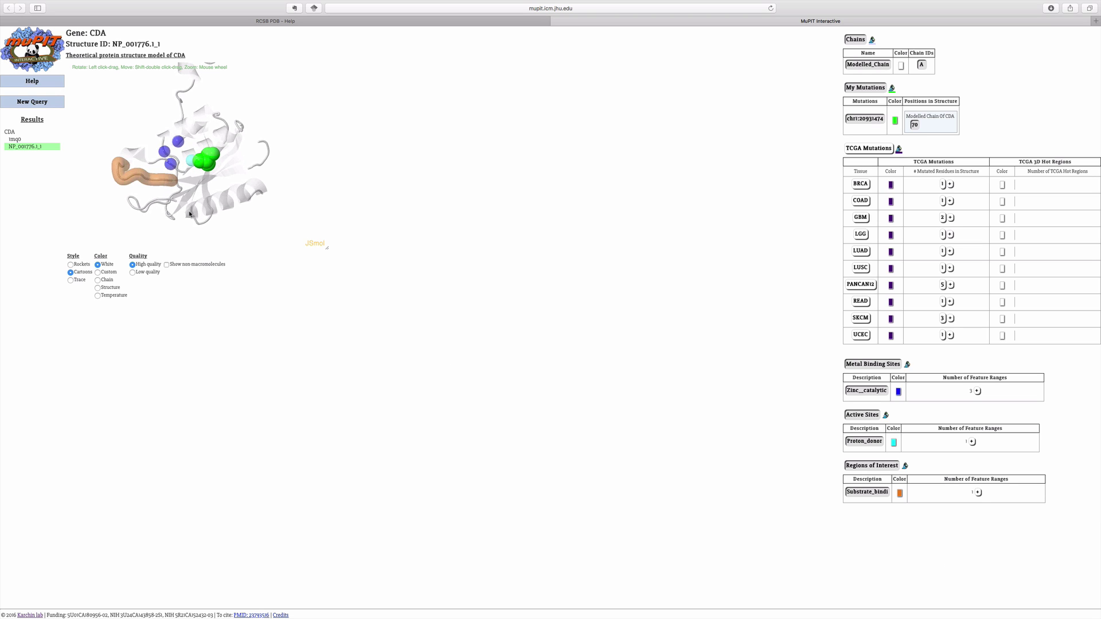